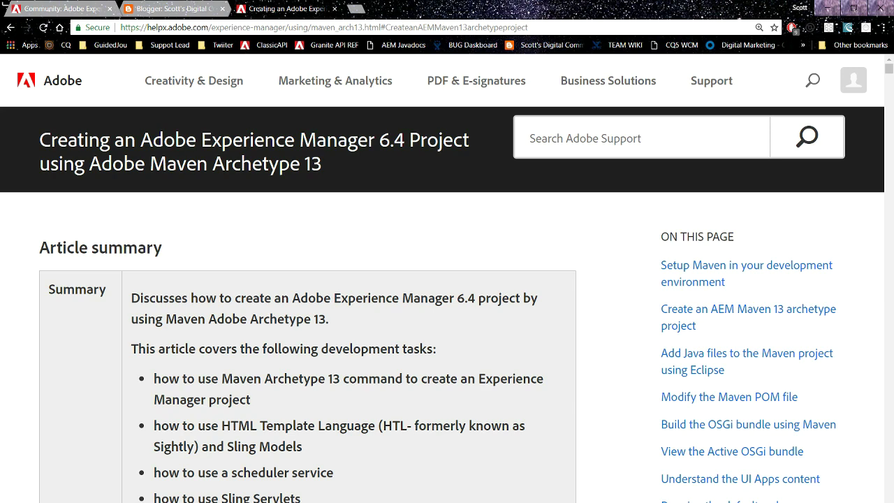
Jump to the 'Create an AEM Maven 13 archetype project' section and scroll to step 2's mvn command.
click(759, 316)
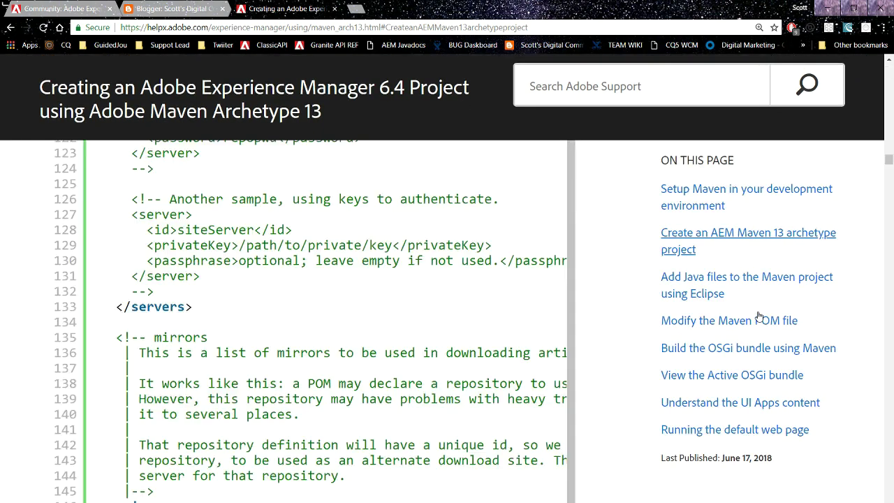
scroll(500, 299, down, 1)
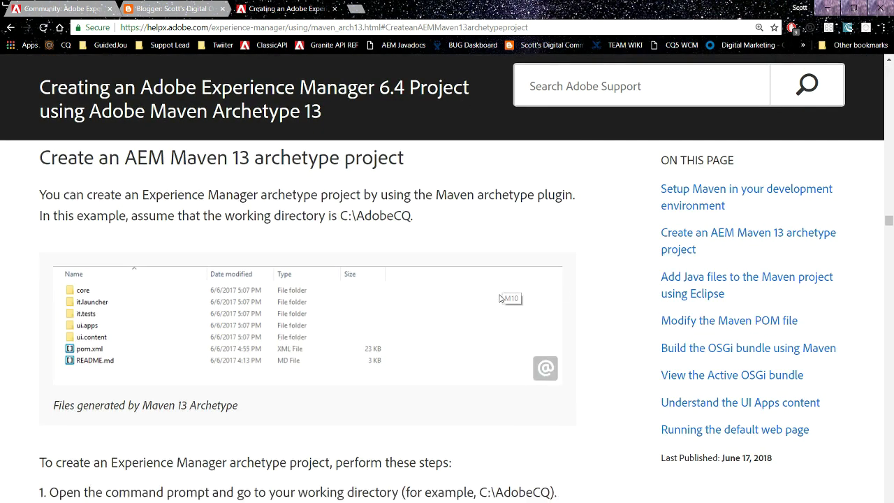
scroll(499, 298, down, 3)
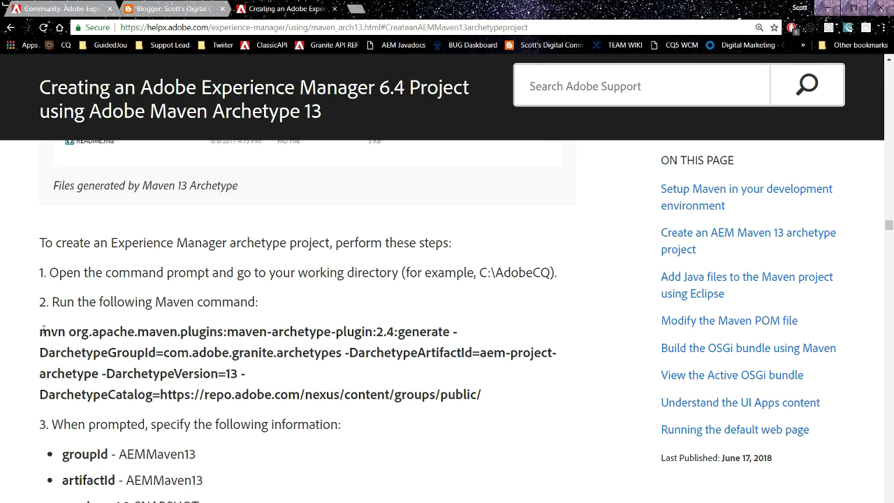
Copy the article's mvn archetype generate command and run it in Command Prompt after %M3_HOME%\.
drag(41, 331, 492, 400)
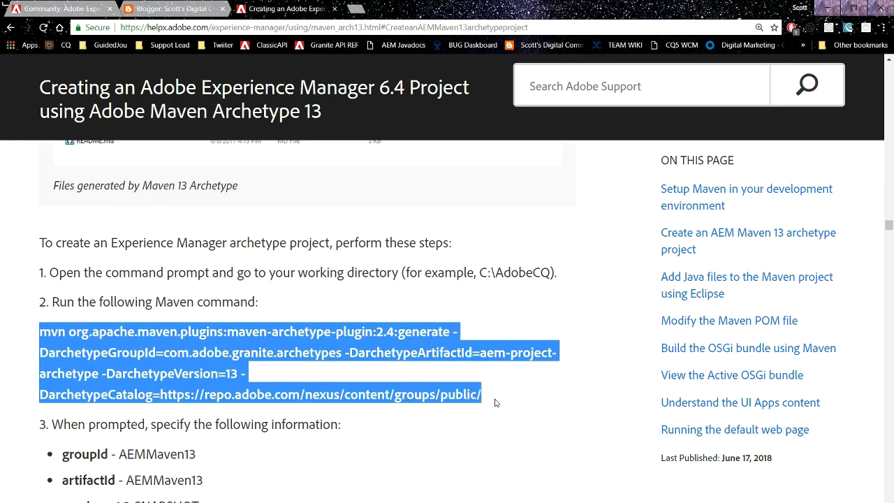
right_click(431, 395)
click(444, 400)
key(alt+Tab)
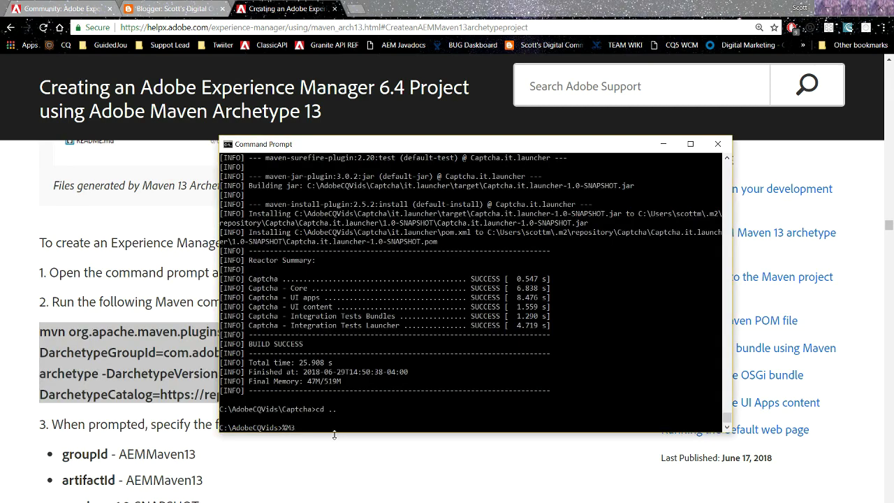
text(OME%\)
right_click(414, 422)
key(Return)
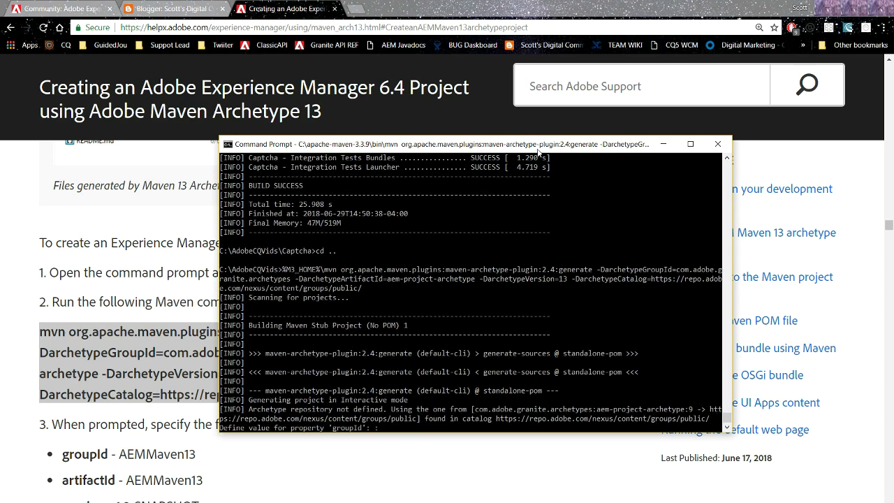
Reposition the console window and select the groupId value AEMMaven13 in the article.
drag(538, 149, 379, 162)
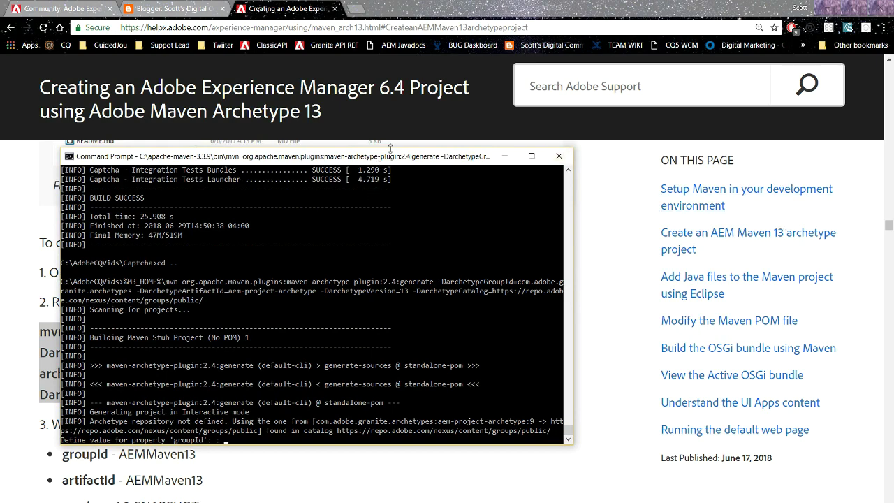
drag(389, 159, 435, 141)
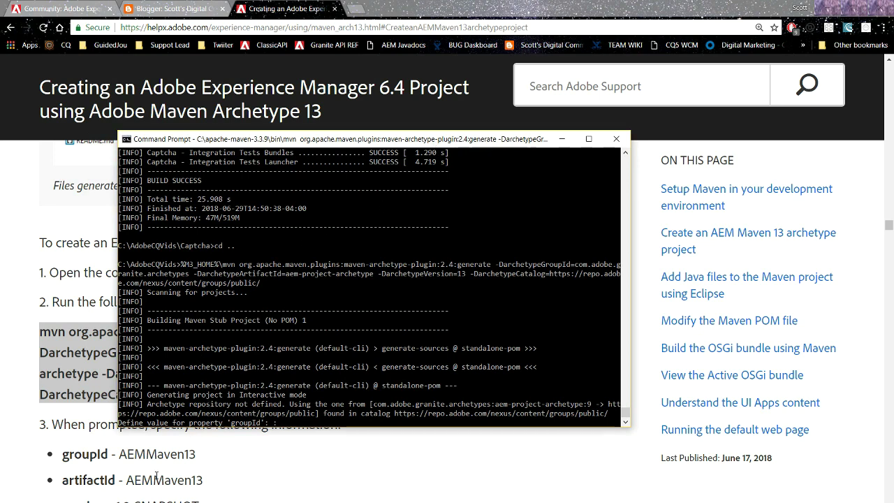
drag(120, 454, 196, 451)
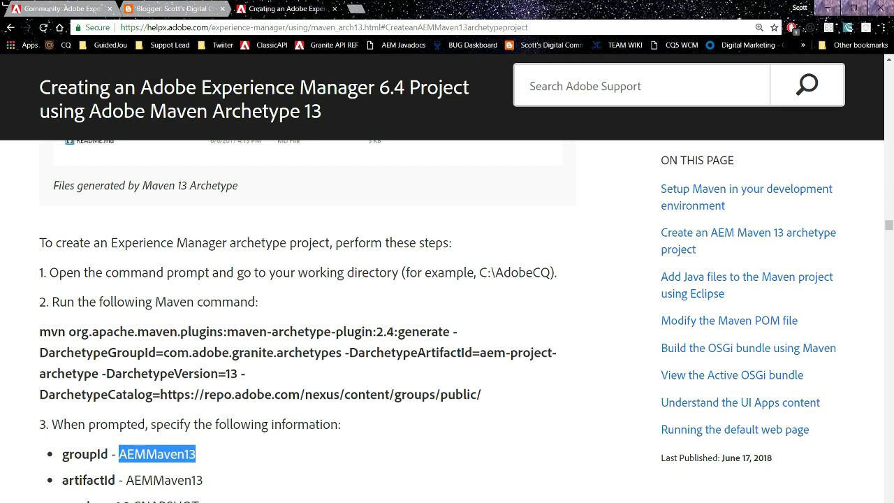
Set groupId and artifactId to AEMMaven133, keep version 1.0-SNAPSHOT, and use package com.foo.
click(287, 475)
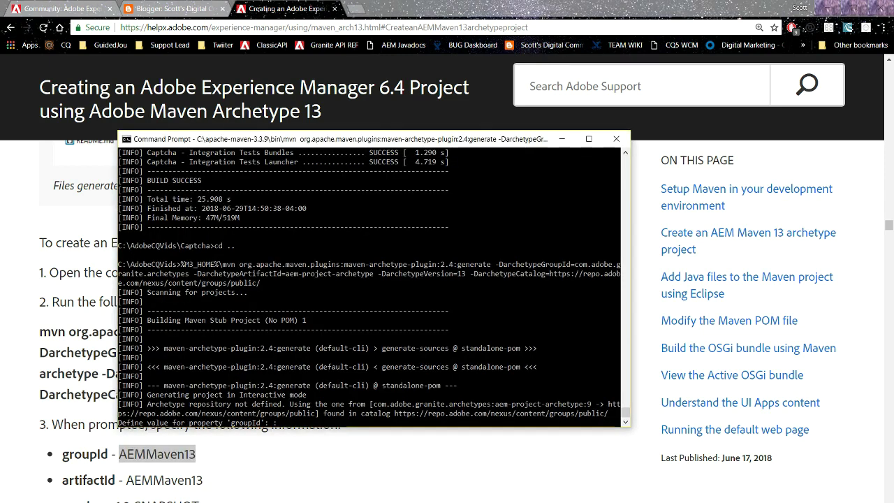
right_click(307, 428)
key(Return)
right_click(295, 424)
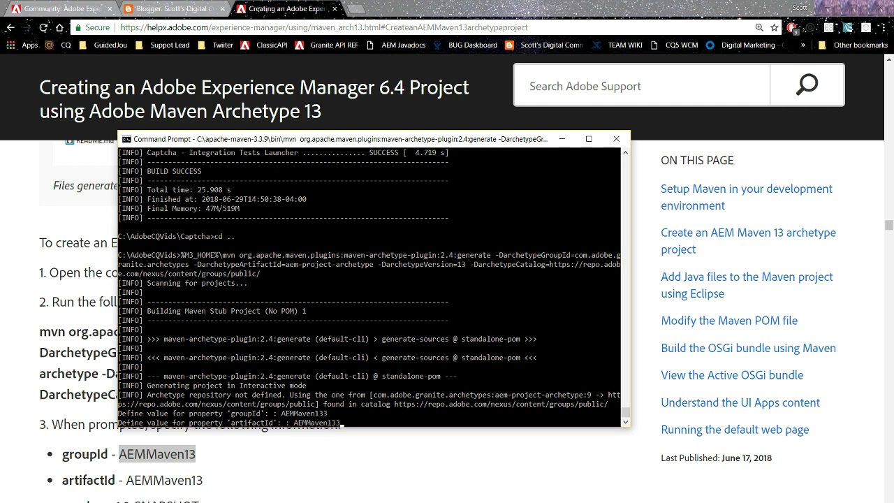
key(Return)
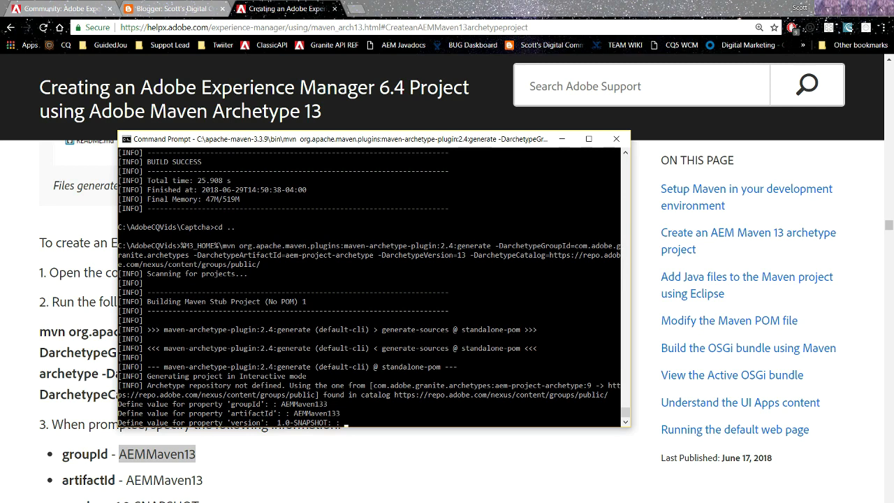
key(Return)
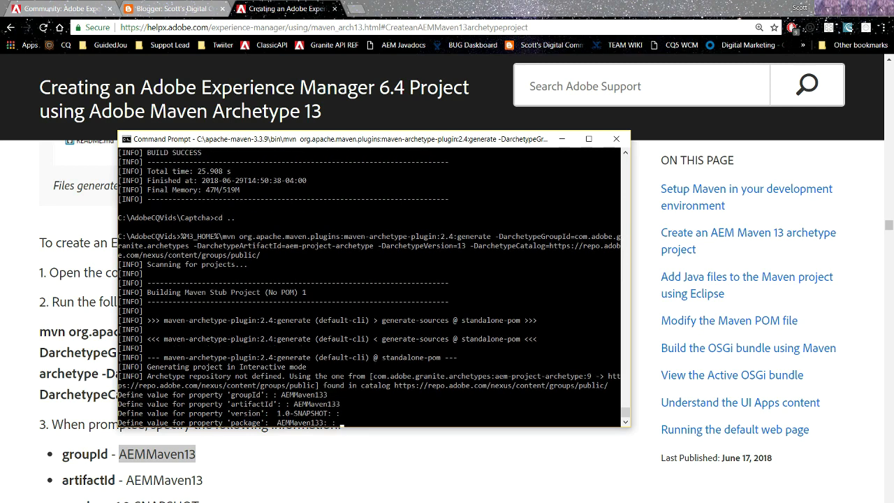
text(com.foo)
text(.)
key(Return)
Set appsFolderName through siteName to AEMMaven133 and confirm the configuration to generate the project.
text(AEMMaven133: : AEMMaven133)
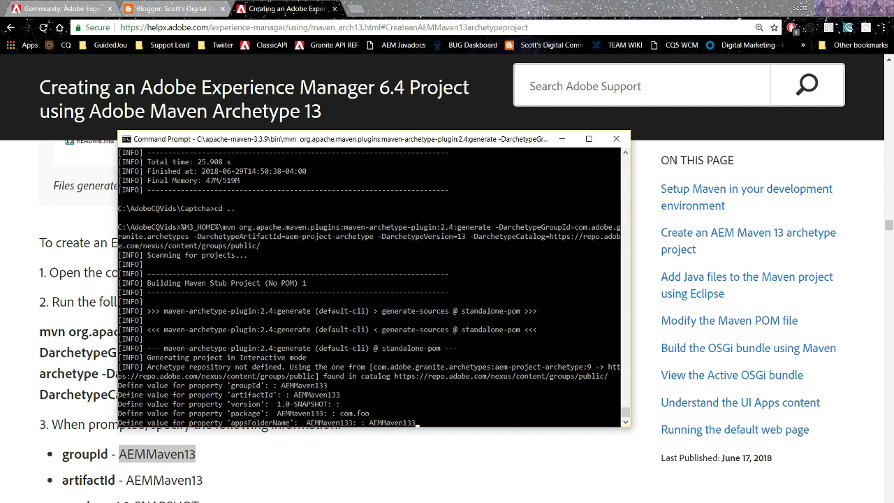
key(Return)
text(AEMMaven133)
key(Return)
text(AEMMaven133)
key(Return)
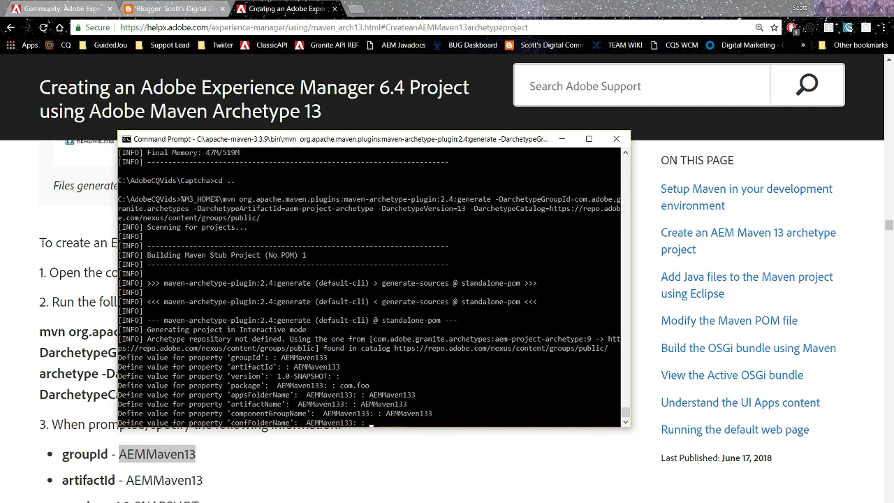
text(AEMMaven133)
key(Return)
text(AEMMaven133)
key(Return)
text(AEMMaven133)
key(Return)
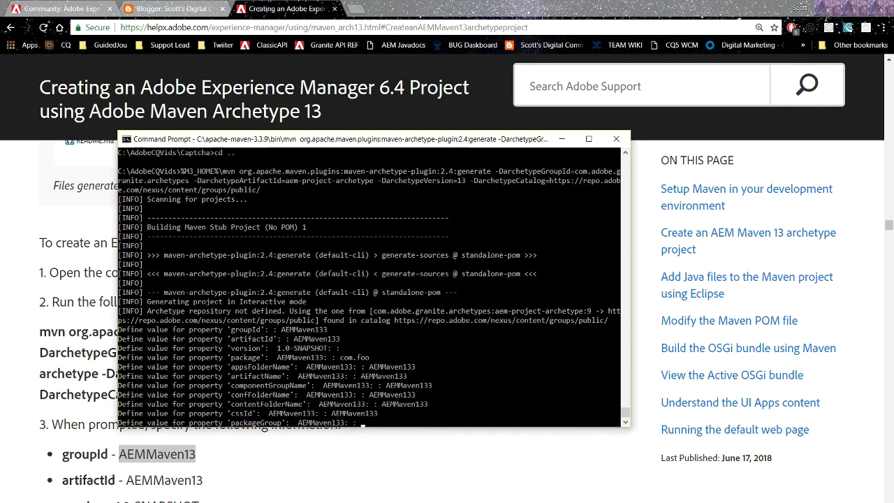
text(AEMMaven133)
key(Return)
text(AEMMaven133)
key(Return)
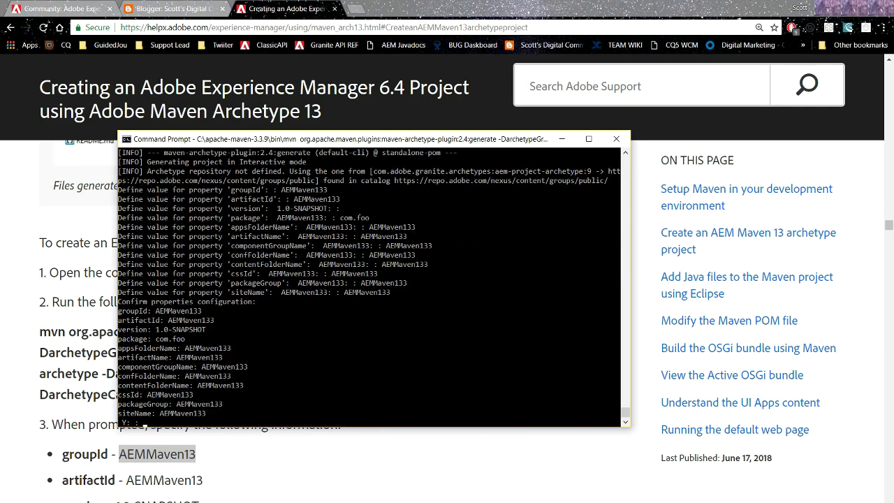
text(Y)
key(Return)
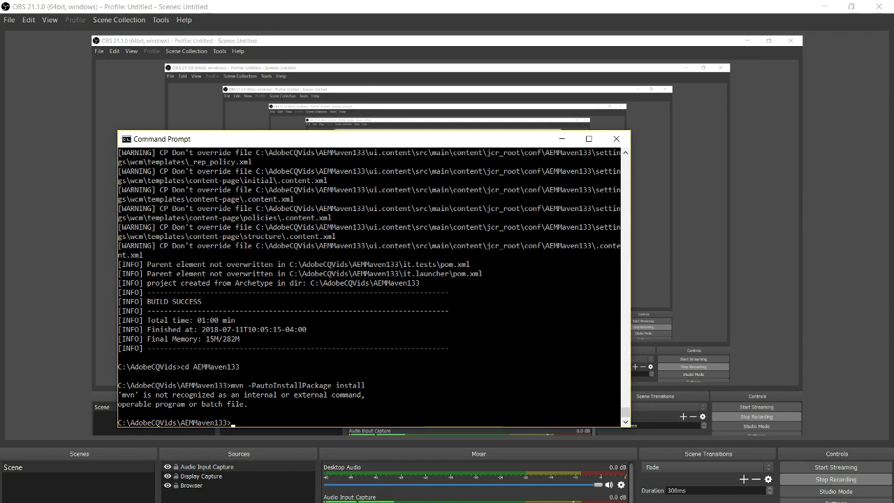
Run %M3_HOME%\mvn -PautoInstallPackage install to build and install AEMMaven133.
text(%M3)
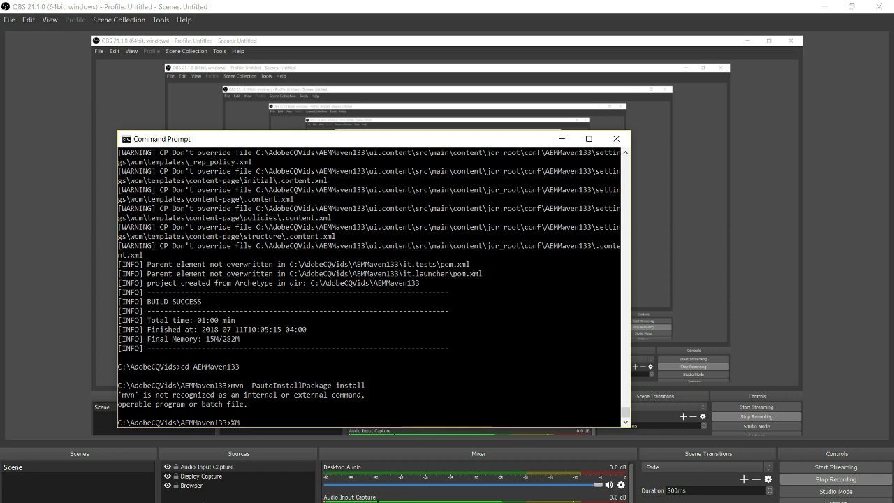
text(_HOM)
text(E%)
text(\mvn)
text( -Paut)
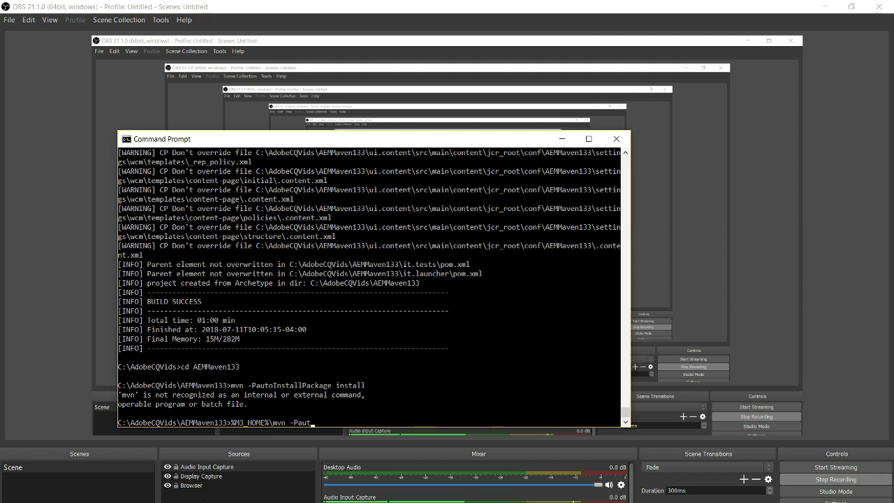
text(oInstall)
text(Package)
text( instal)
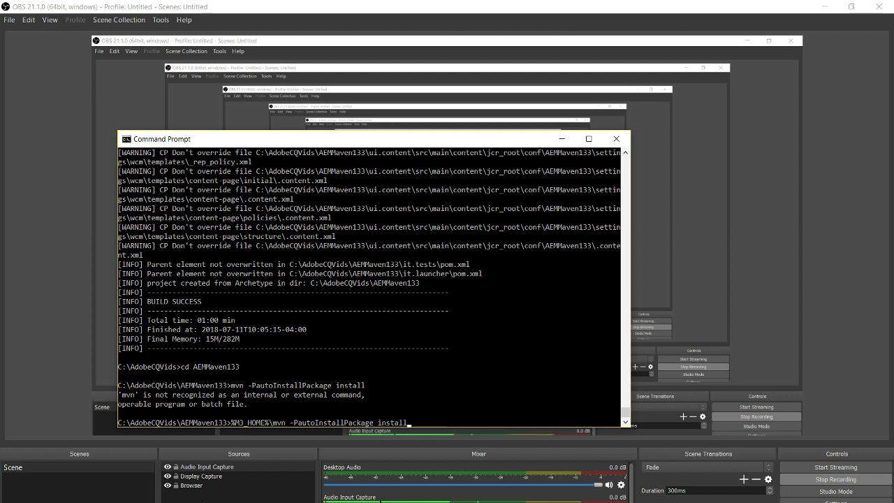
text(l)
key(Return)
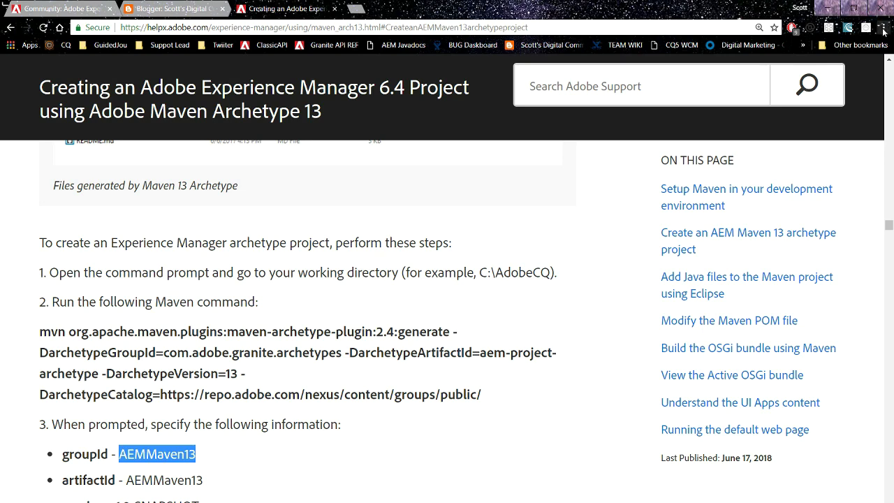
Once the build finishes, open the browser's options menu.
click(882, 27)
In a new incognito window, go to localhost:4502 and sign in as admin with its password.
click(826, 70)
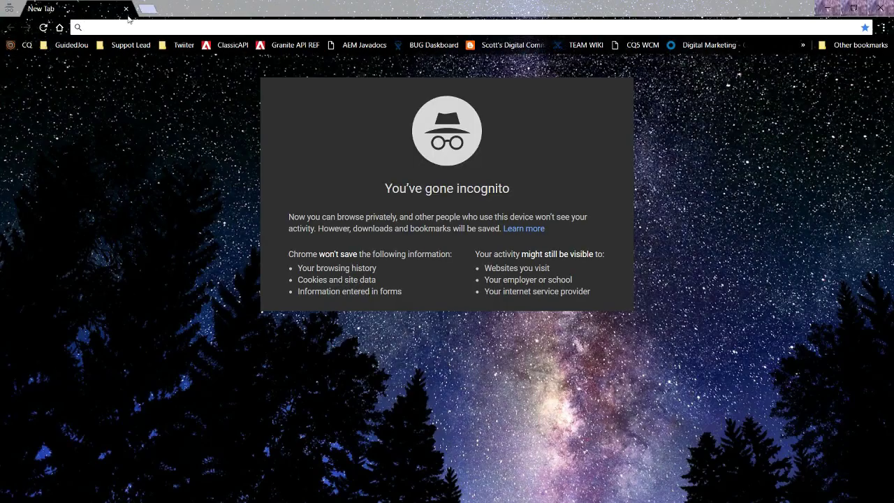
click(17, 44)
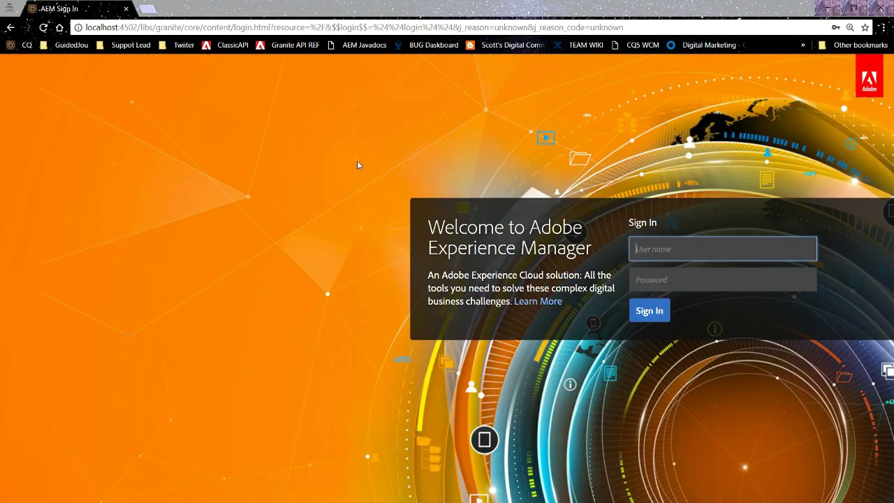
text(admin)
key(Tab)
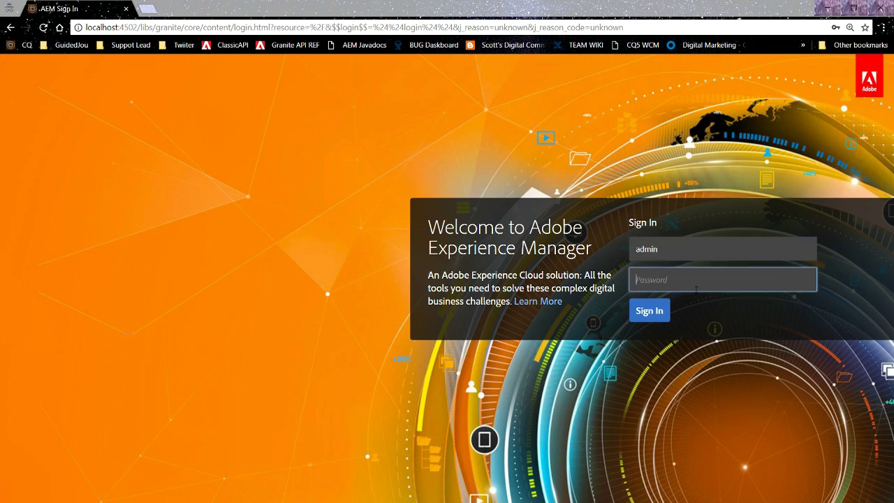
text(admin)
key(Return)
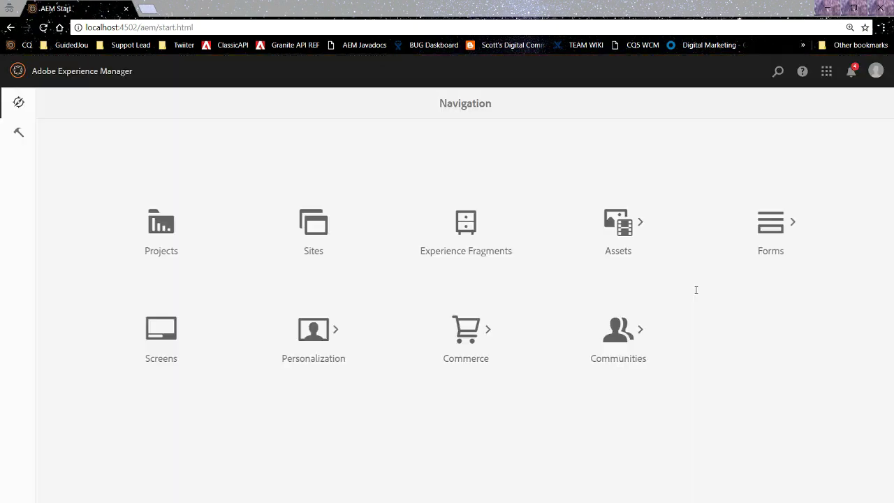
Verify /apps/AEMMaven133 exists in CRXDE Lite, then return to the Navigation start page.
click(27, 140)
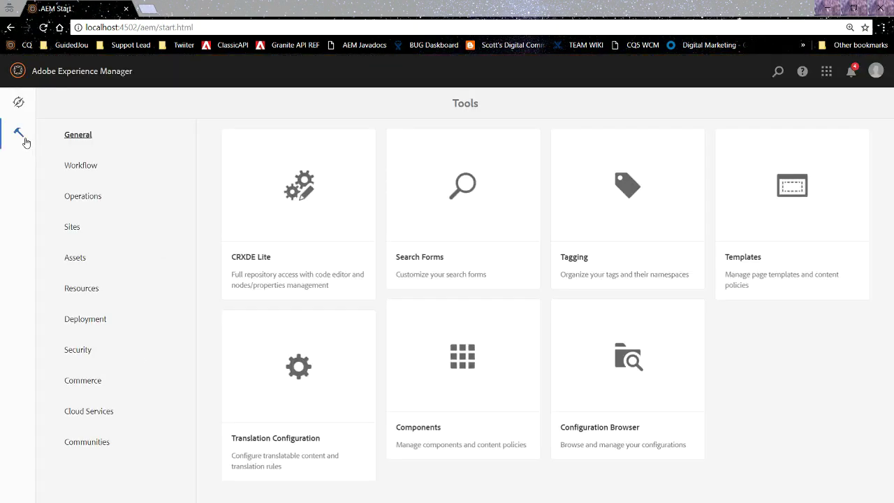
click(266, 214)
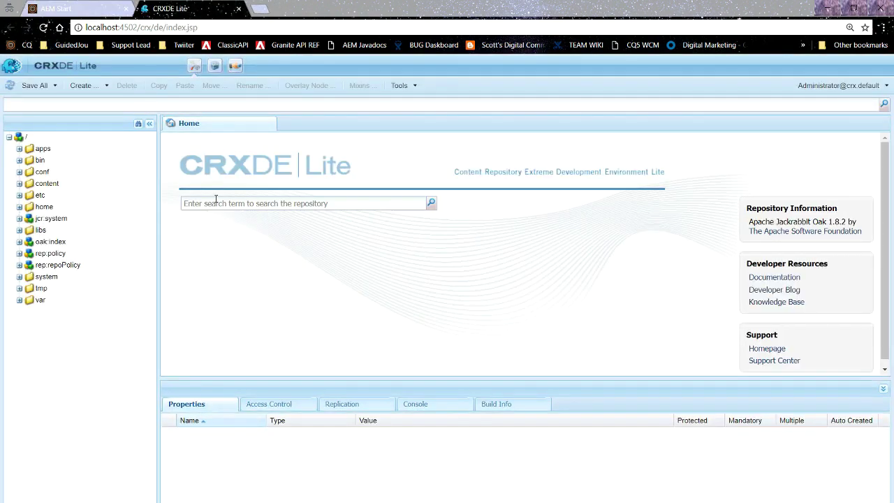
click(15, 149)
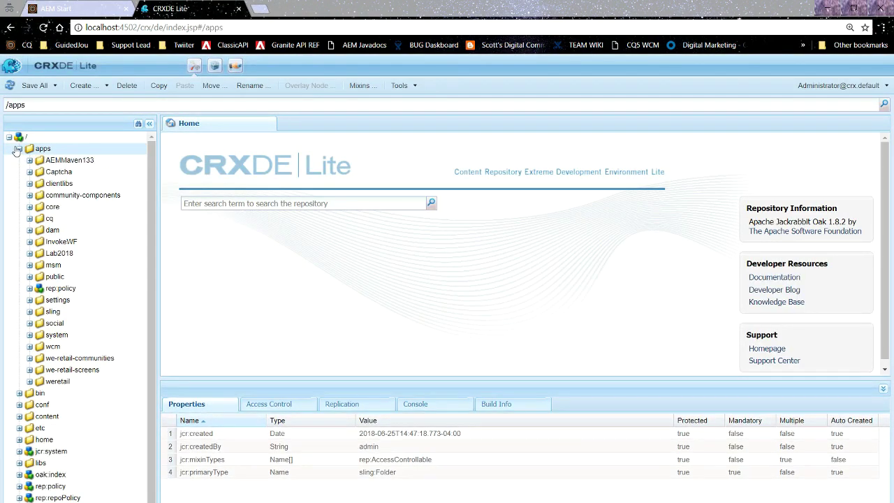
click(30, 161)
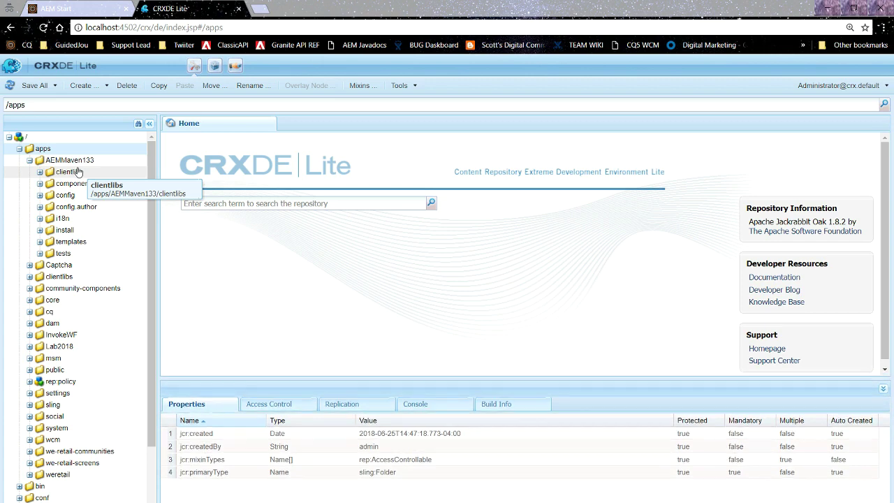
click(14, 70)
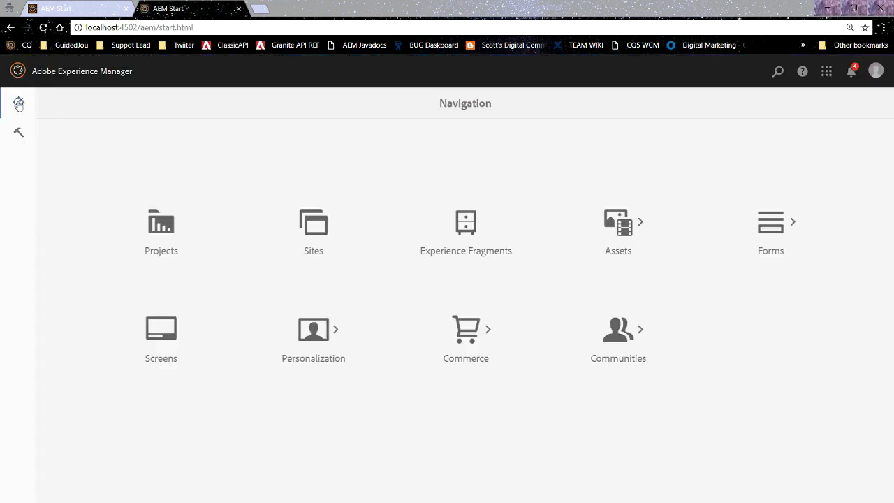
From Sites, open the AEMMaven133 site and bring up its English page in the editor.
click(351, 244)
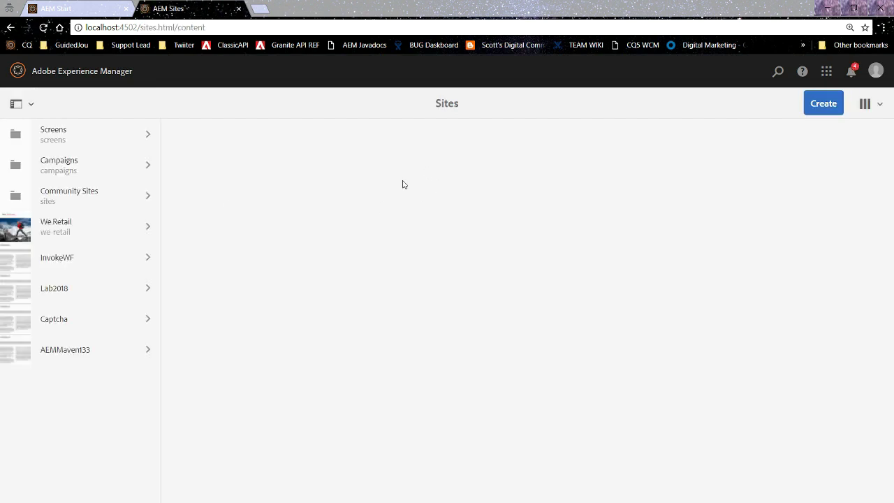
click(114, 354)
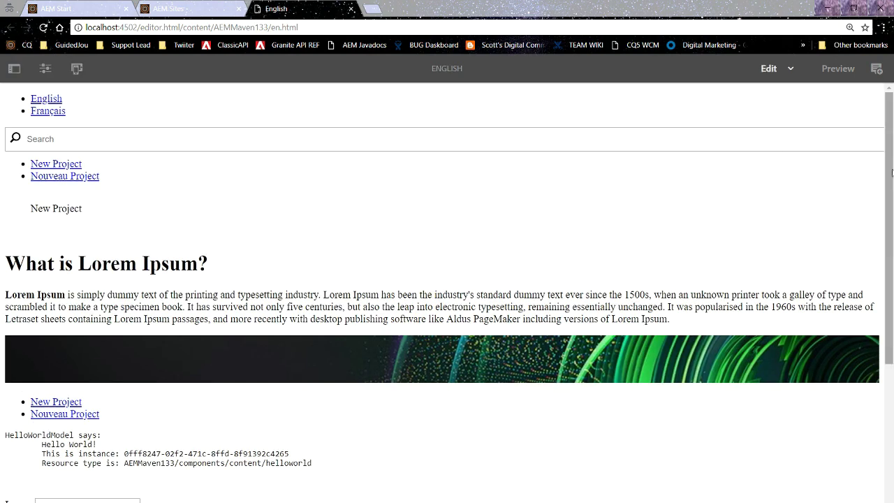
scroll(892, 170, down, 3)
scroll(892, 160, up, 2)
scroll(892, 136, up, 1)
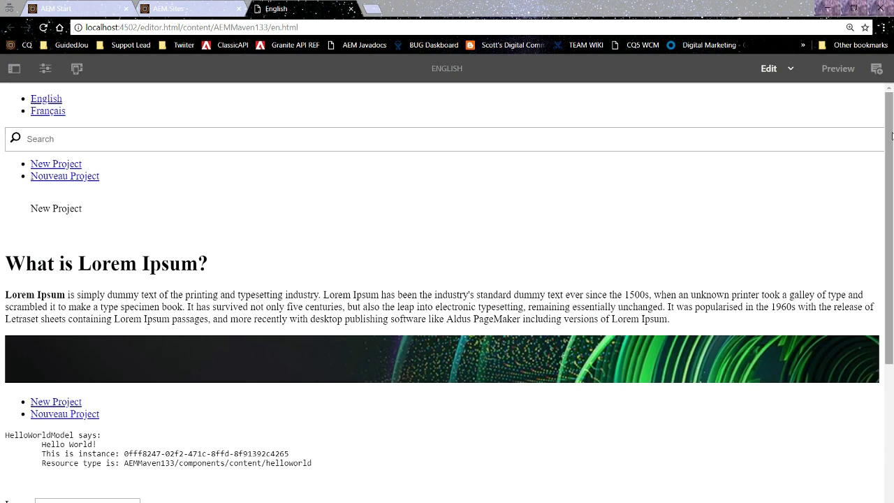